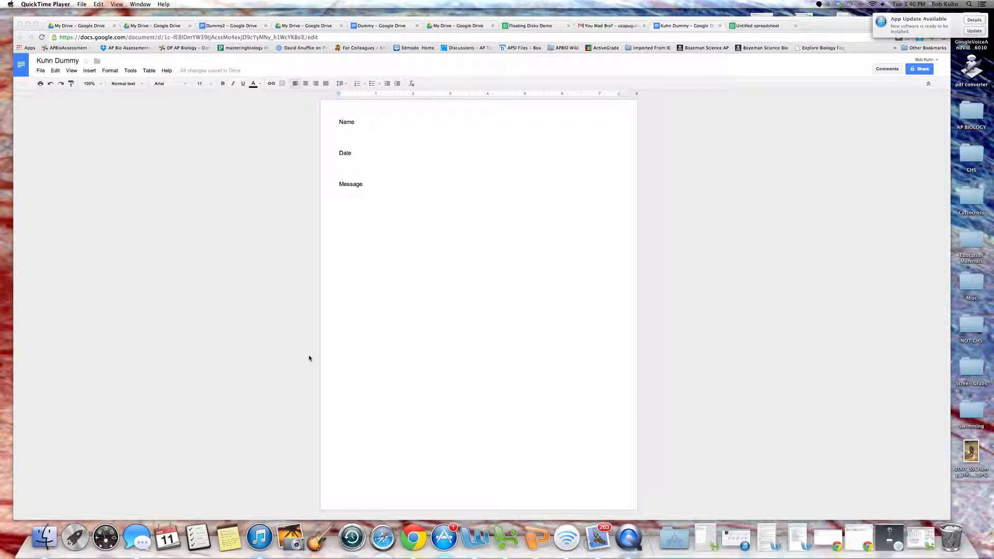
- Open the untitled spreadsheet and view the student's row with the file key and document link
left_click(746, 28)
left_click(746, 28)
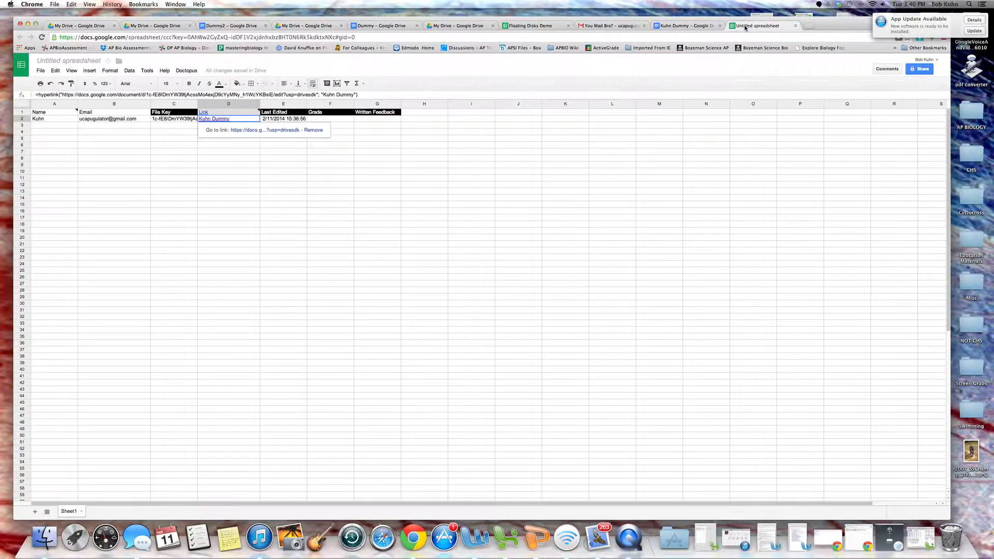
left_click(187, 186)
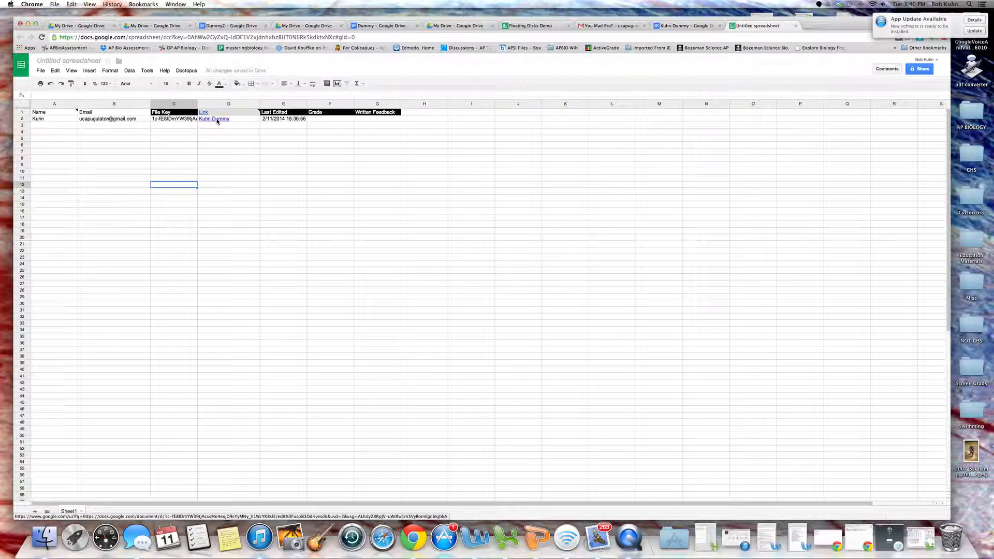
- Open the shared document from its link in the "You Mad Bro?" e-mail in Gmail
left_click(616, 26)
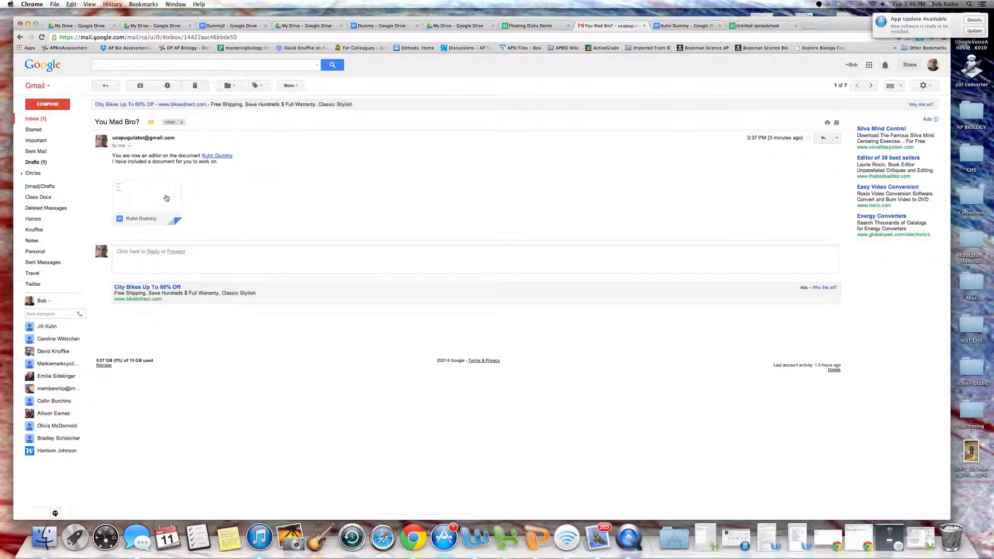
mouse_move(163, 203)
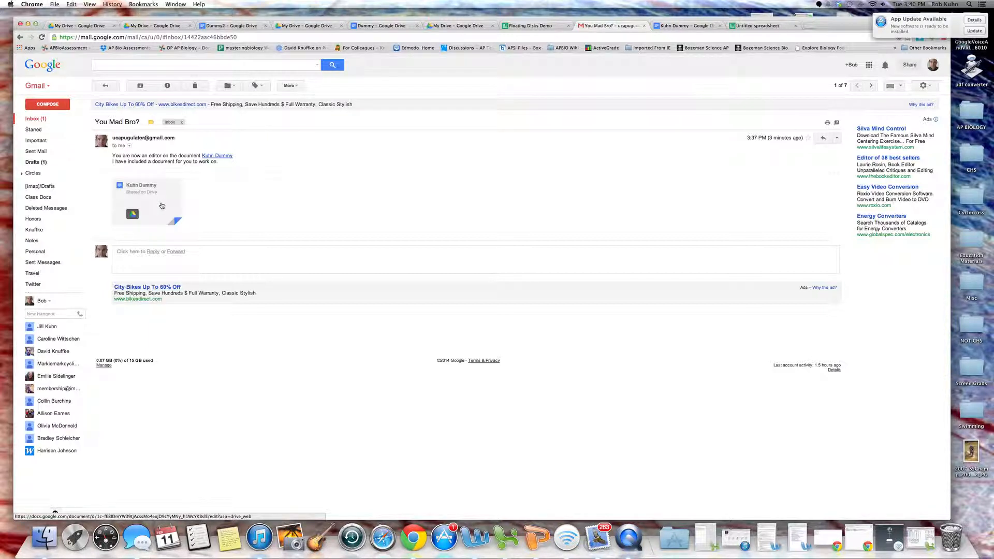
left_click(229, 157)
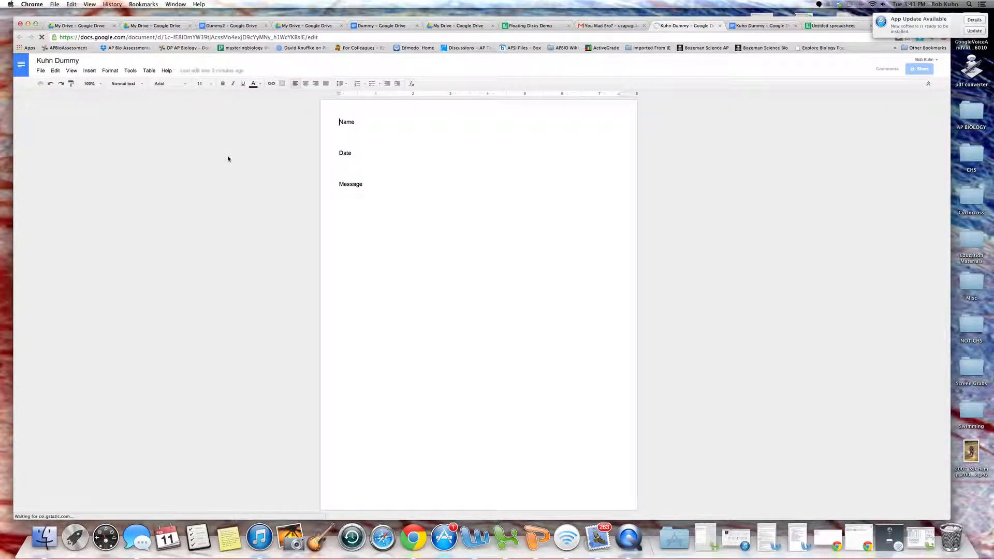
- Fill in the student's surname under Name, "February 12" under Date, and "This is awesome." under Message with a blank line between
left_click(349, 135)
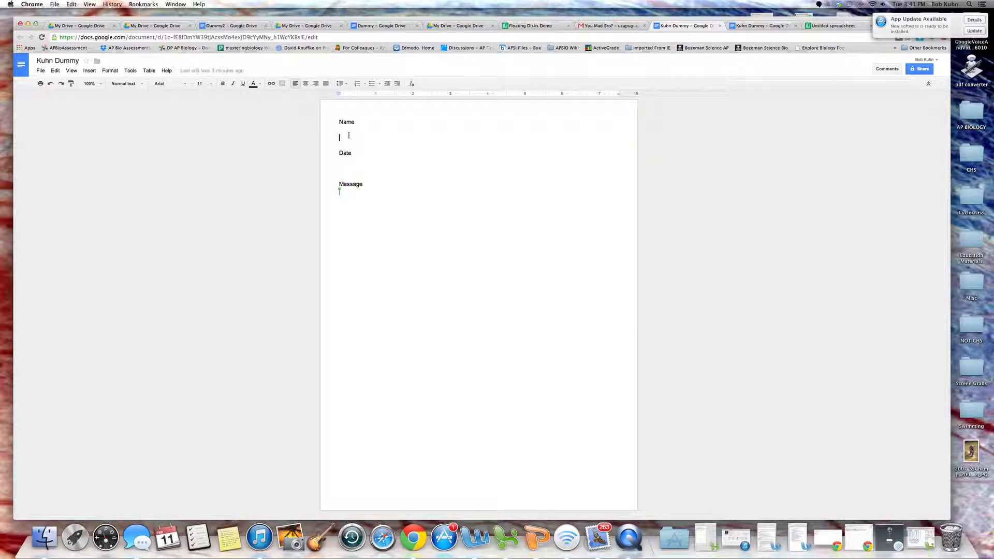
type("Kuhn")
left_click(349, 166)
type("February")
type(" 12 Message ")
type("This is awes")
type("ome.")
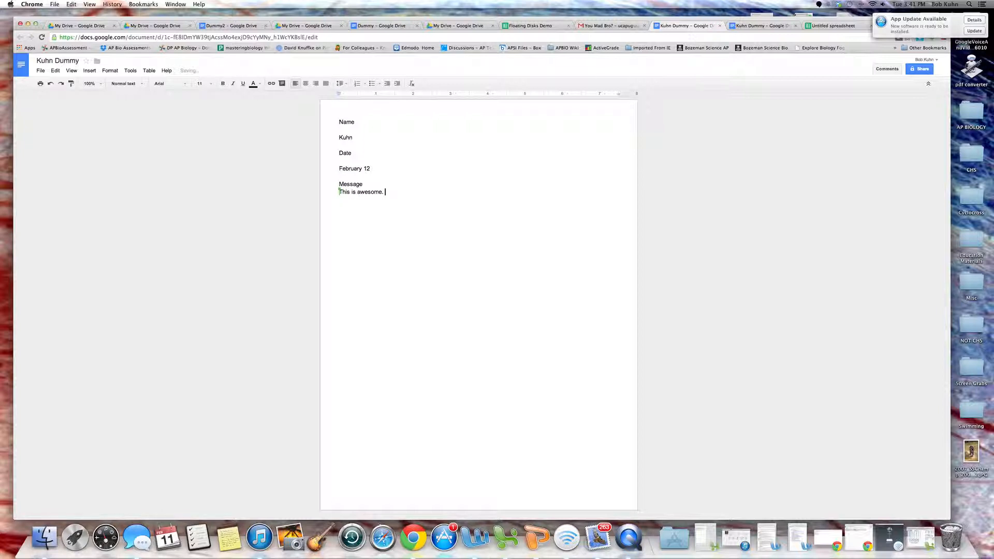
left_click(371, 185)
key("Return")
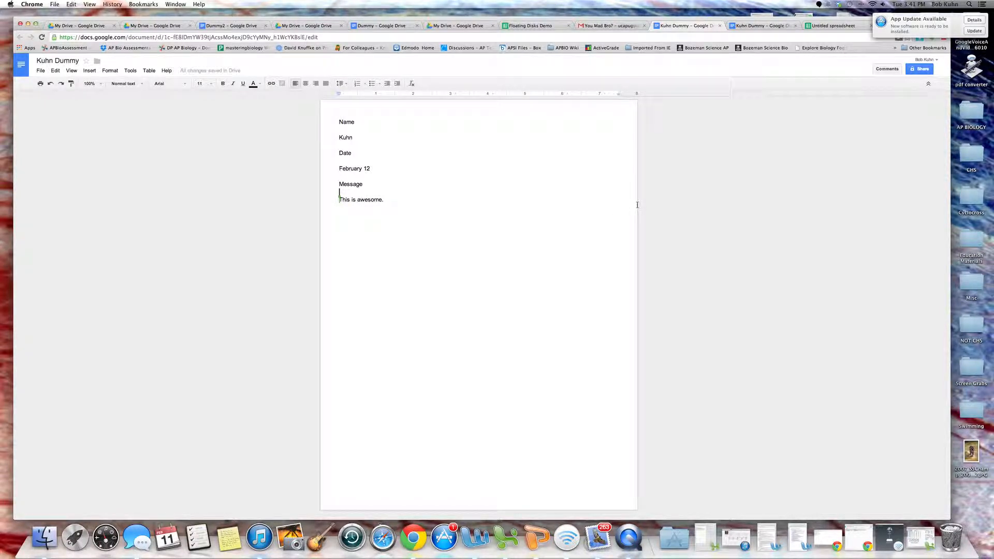
- Close the edited document and reopen it from the student's document link in the untitled spreadsheet
left_click(720, 26)
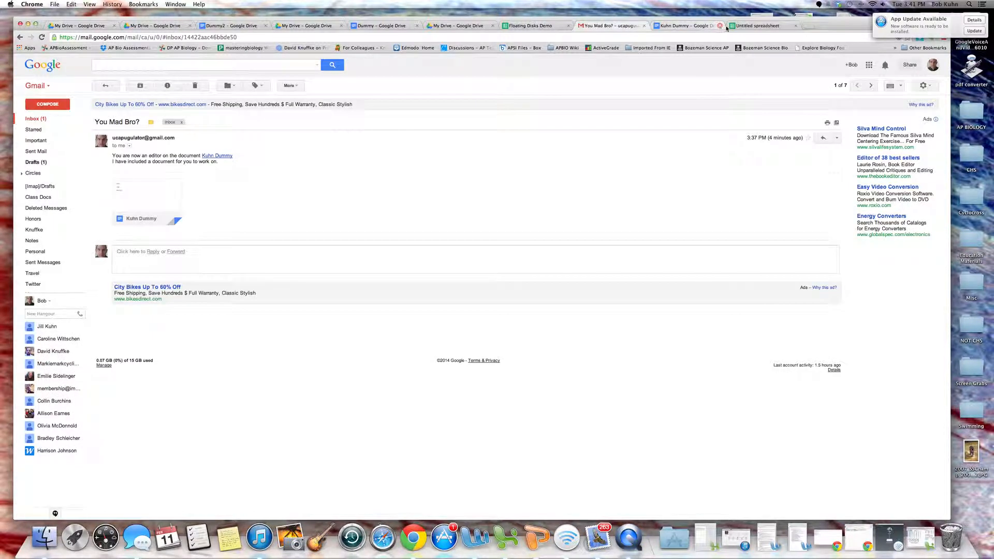
left_click(752, 26)
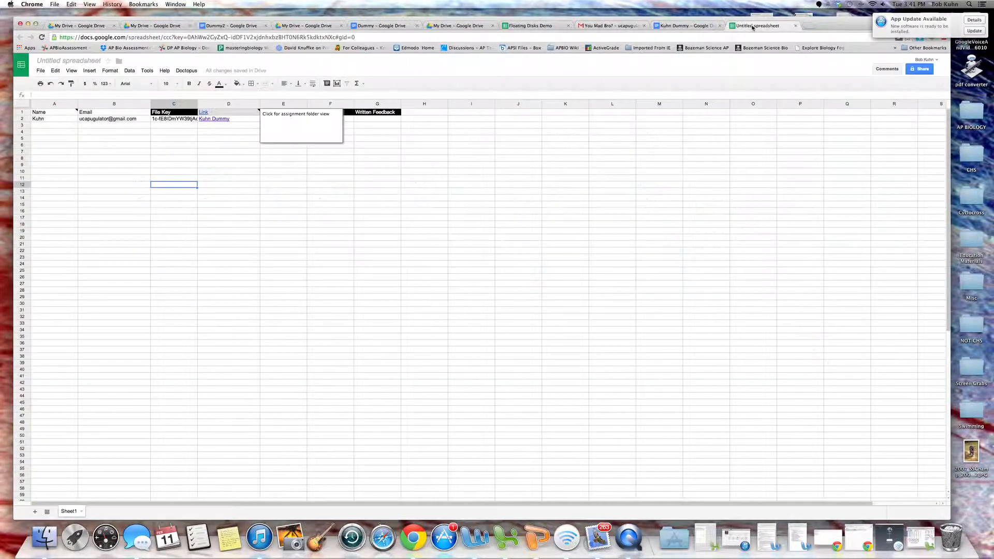
left_click(217, 120)
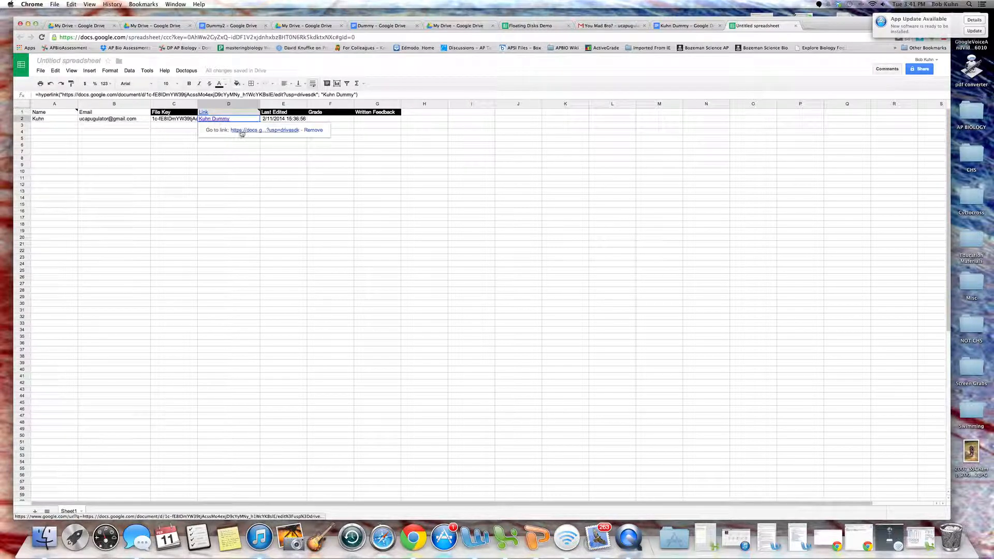
left_click(242, 131)
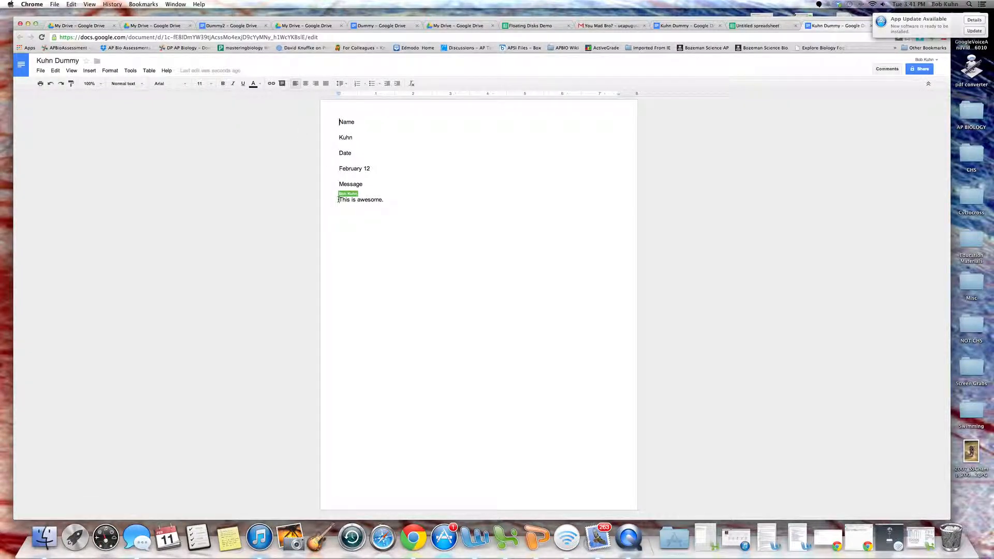
- Add the comment "No it is not awesome, it is super awesome." to the sentence "This is awesome."
left_click(283, 83)
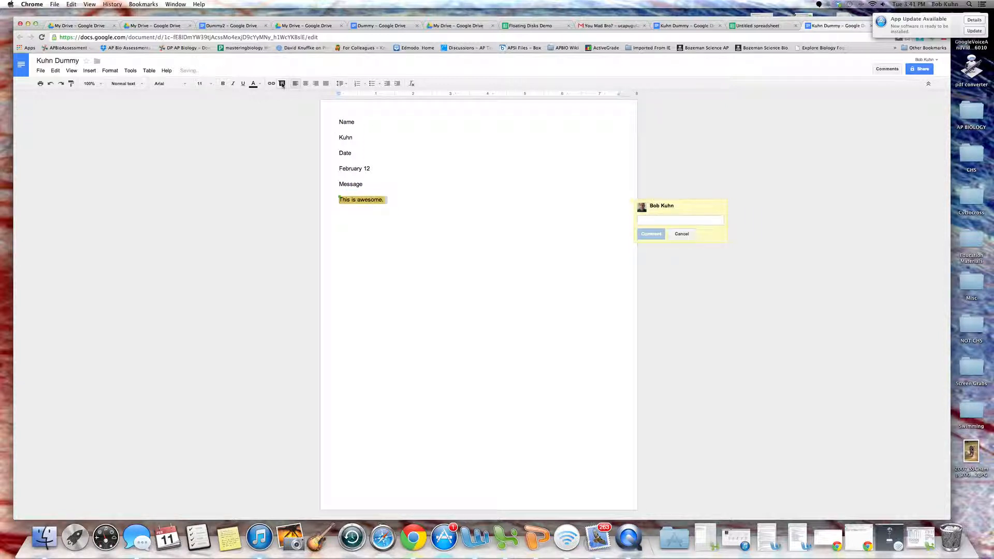
type("No i")
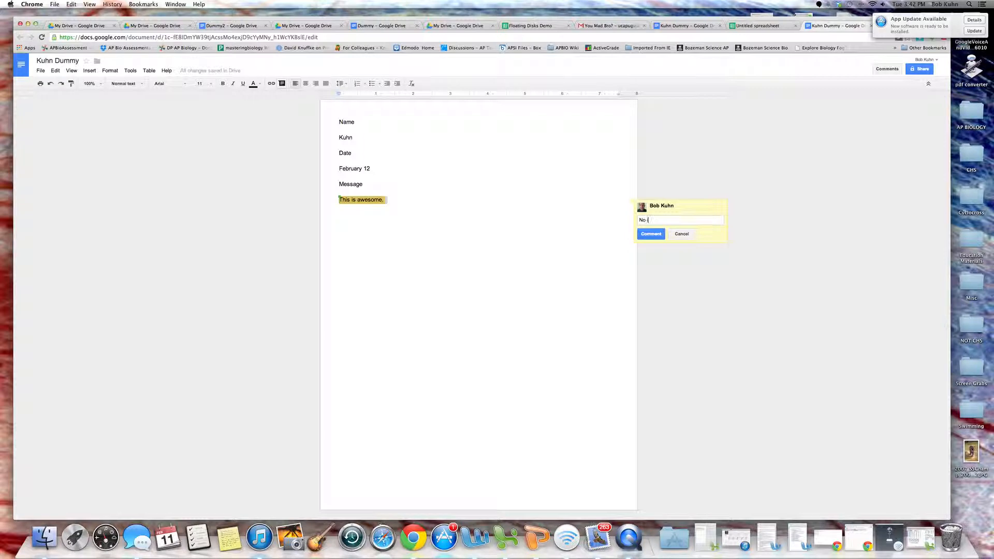
type("t is not awesome, it is super awesome.")
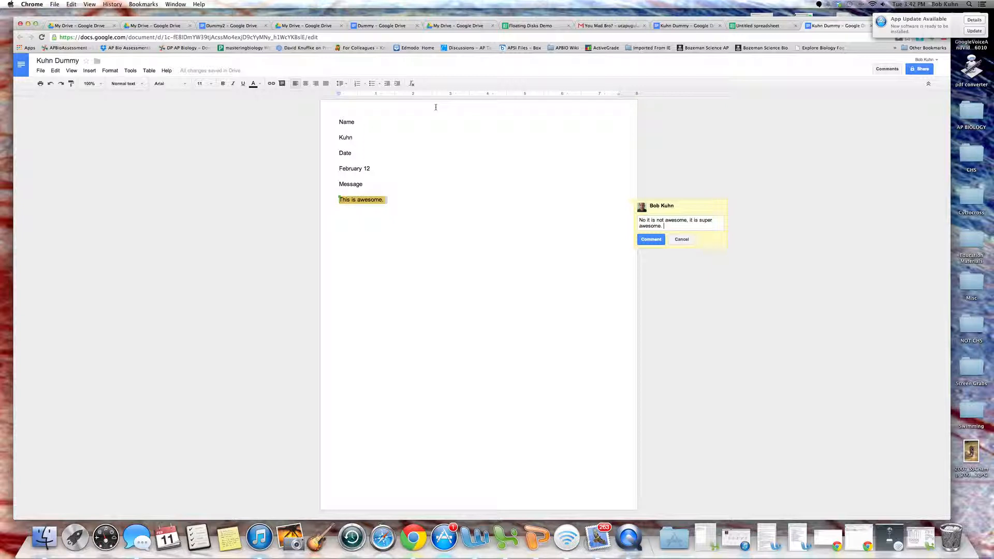
left_click(655, 242)
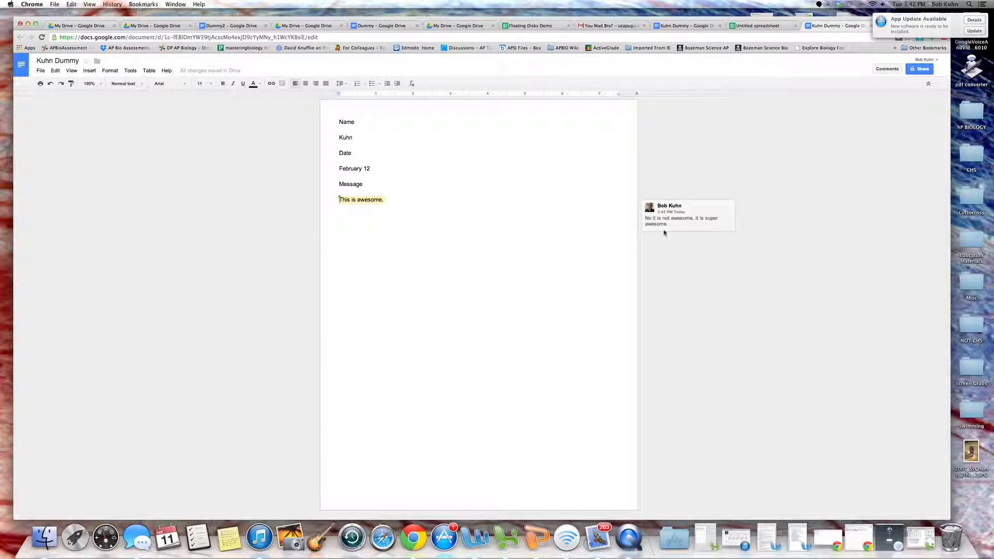
- Close the commented document to return to the spreadsheet, and reposition the browser window so the whole sheet shows
left_click_drag(821, 22, 766, 20)
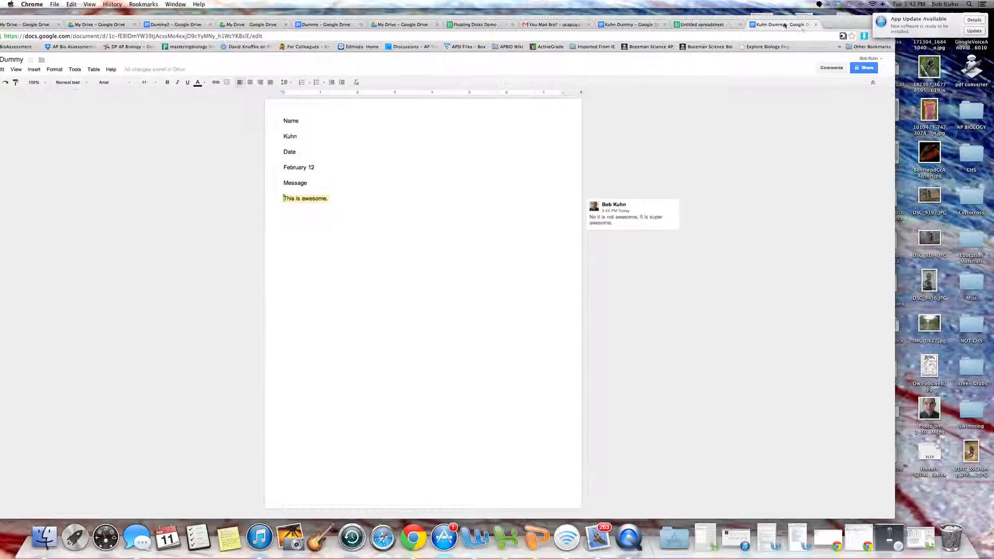
left_click(816, 24)
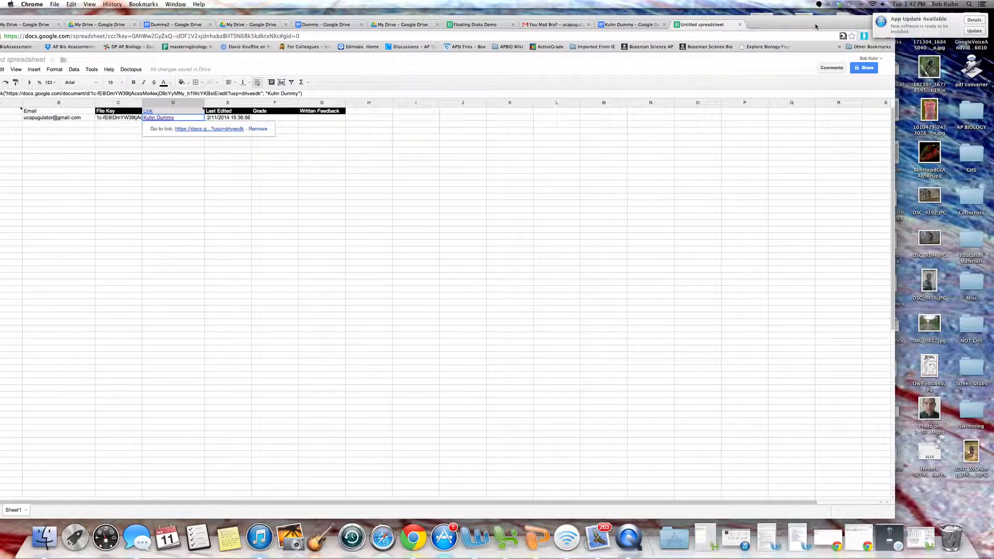
left_click_drag(538, 15, 596, 8)
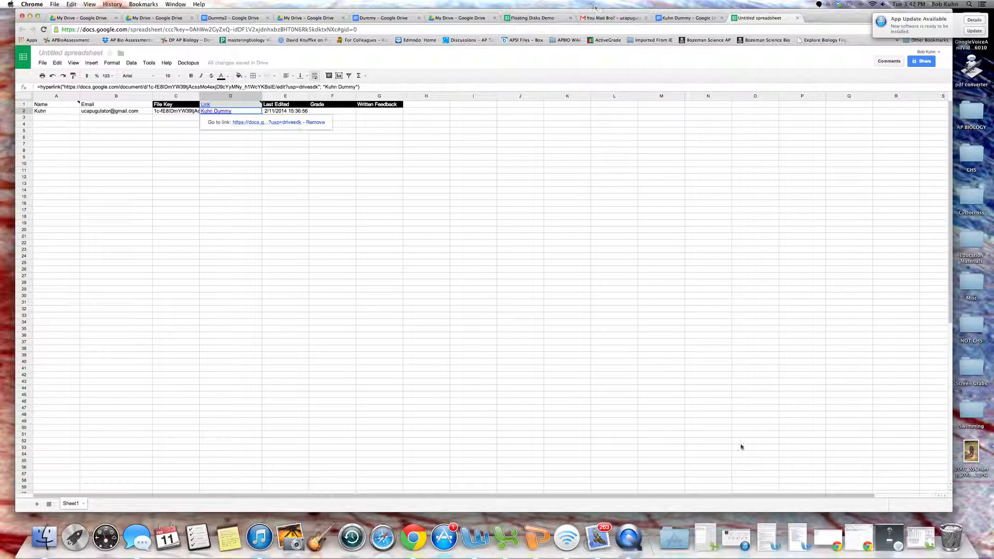
- Switch to Word to view the AP Biology Lac Schedule document, and return to Chrome
left_click(475, 538)
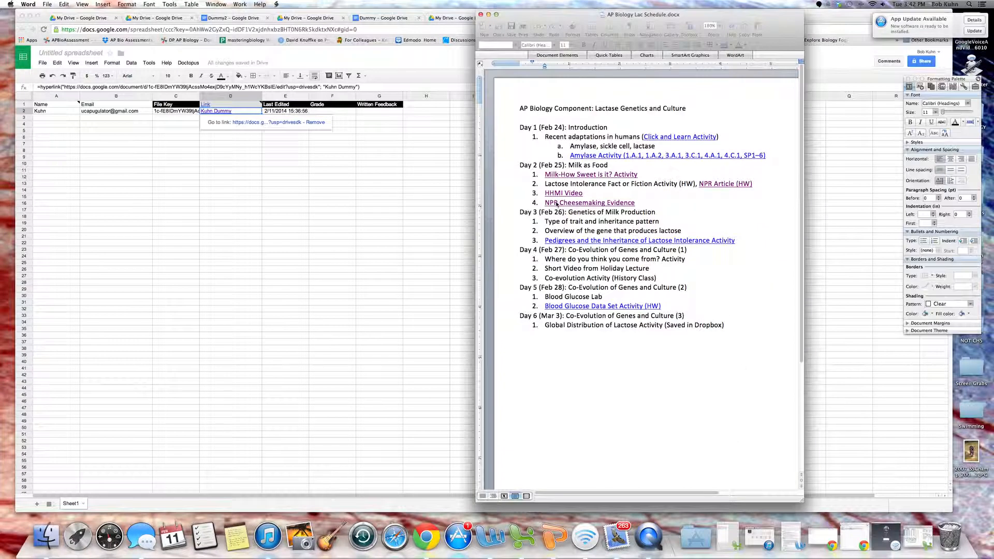
left_click(722, 104)
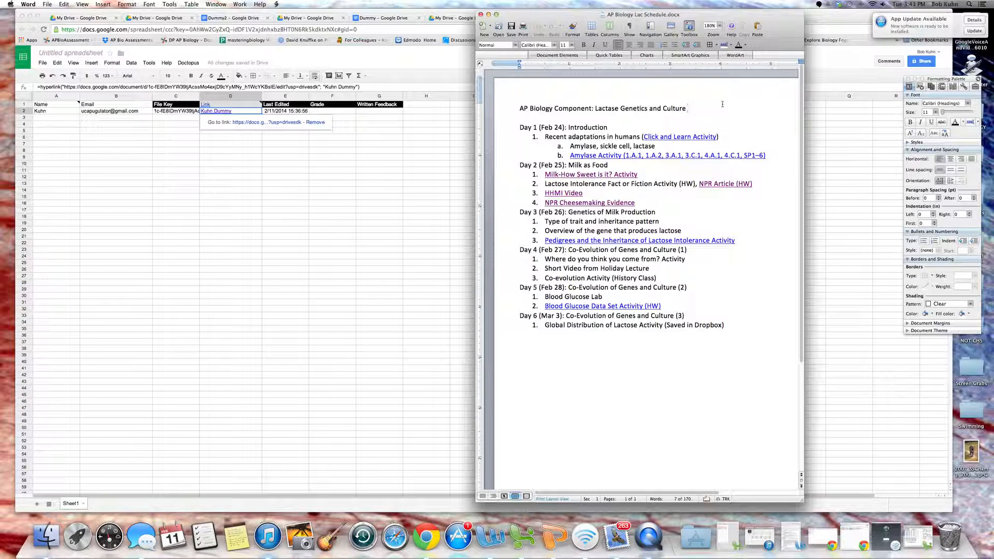
left_click(426, 544)
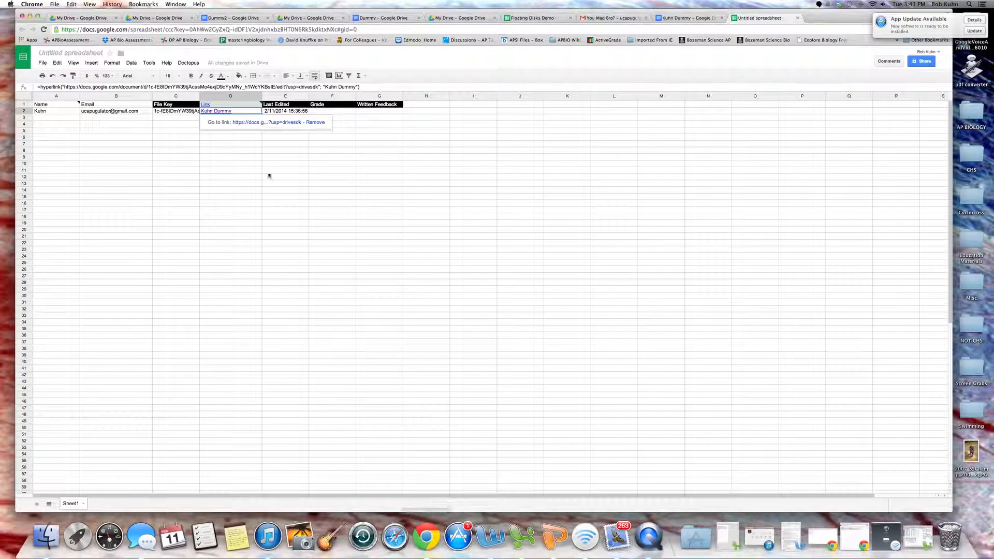
- Browse Google Drive from AP Biology Shared Folder through Spring Semester 2014 and Chemiosmosis Activity to the 6th Period folder
left_click(321, 19)
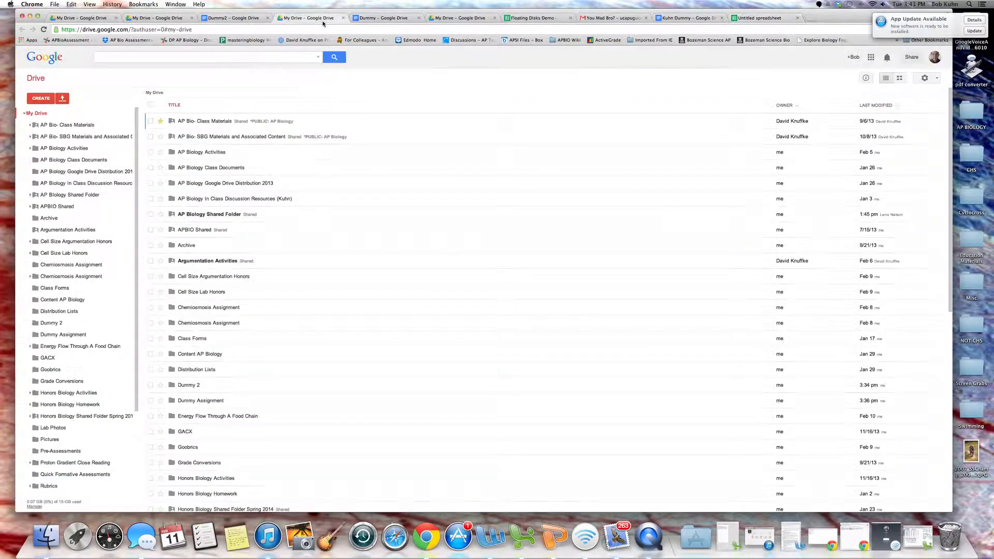
left_click(67, 196)
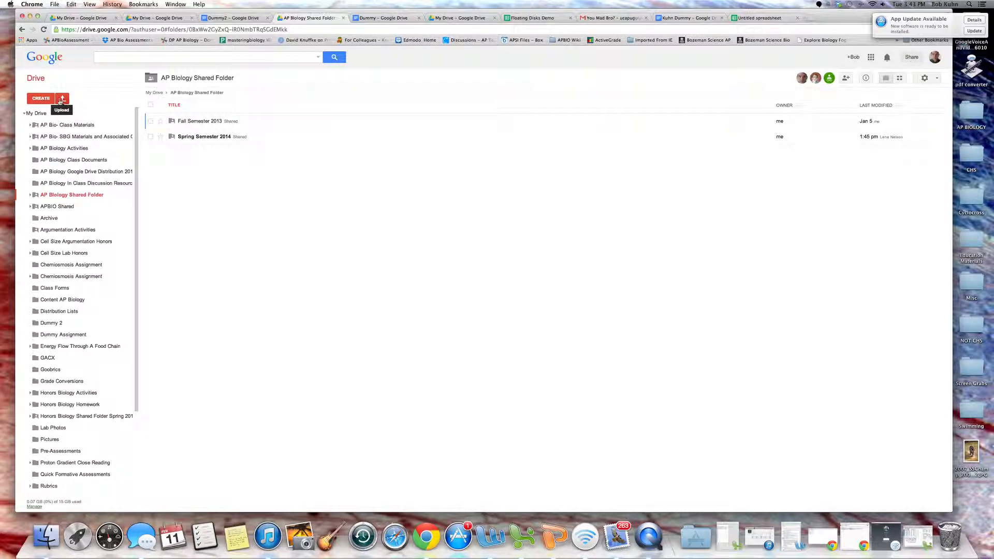
left_click(200, 136)
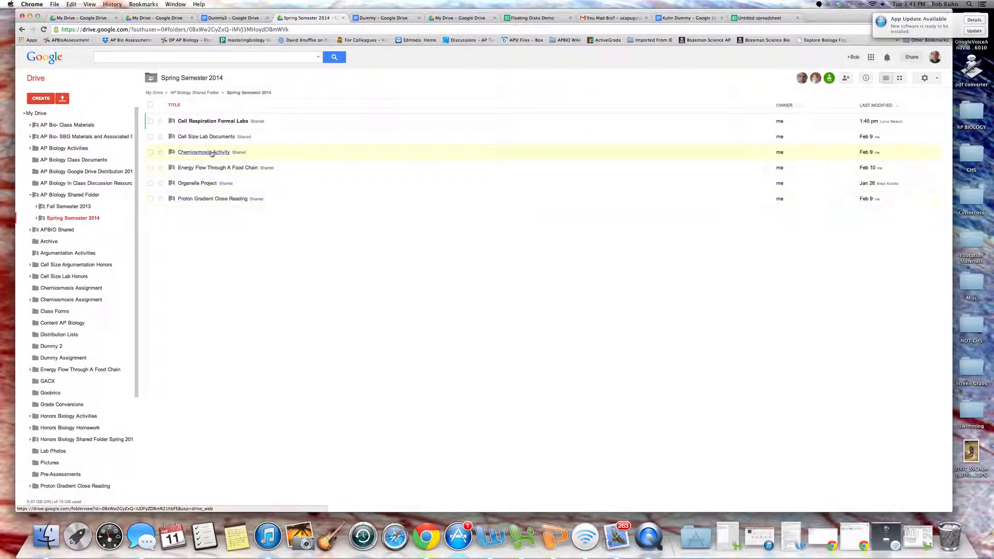
left_click(211, 152)
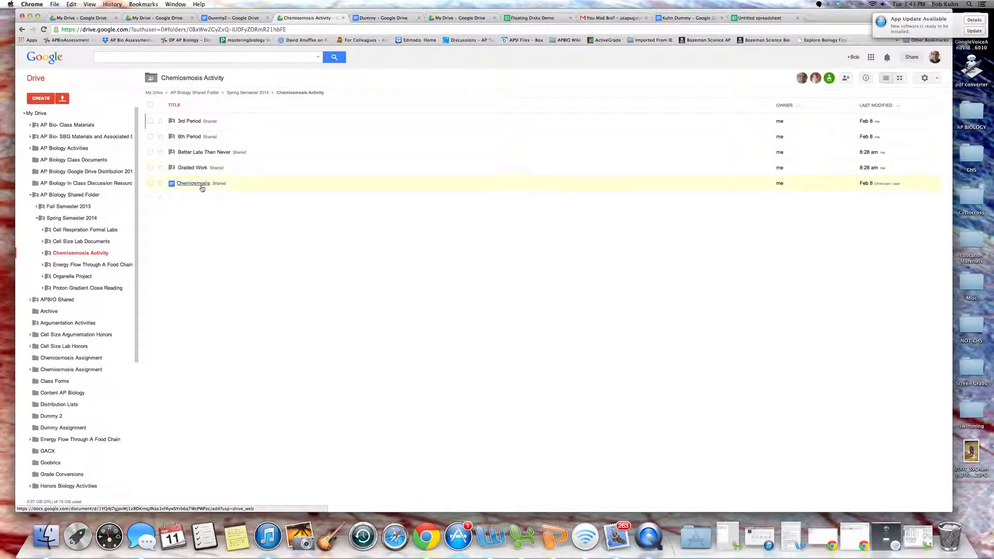
left_click(190, 137)
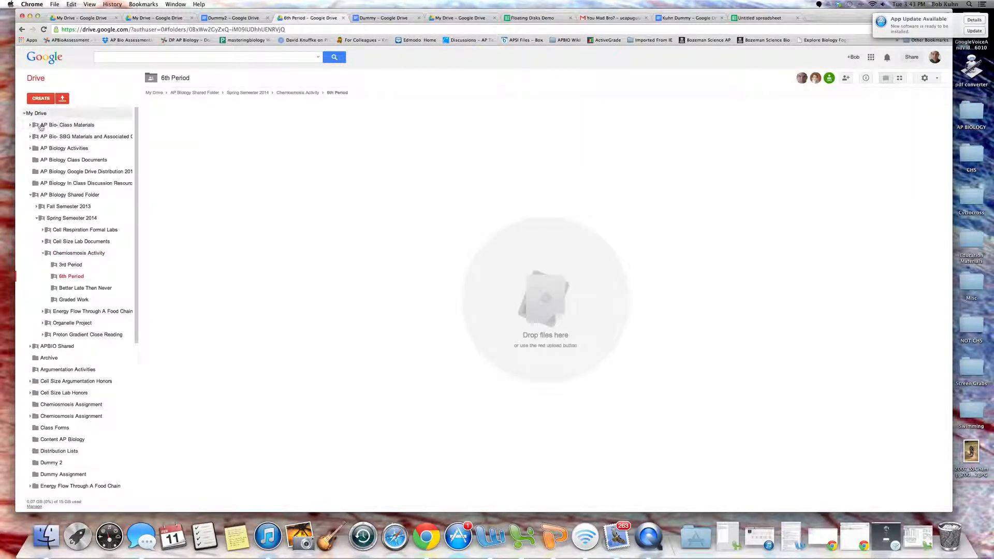
- Open the Originals Not in GDocs Format folder inside Cell Size Lab Documents and look through its Word files
left_click(83, 243)
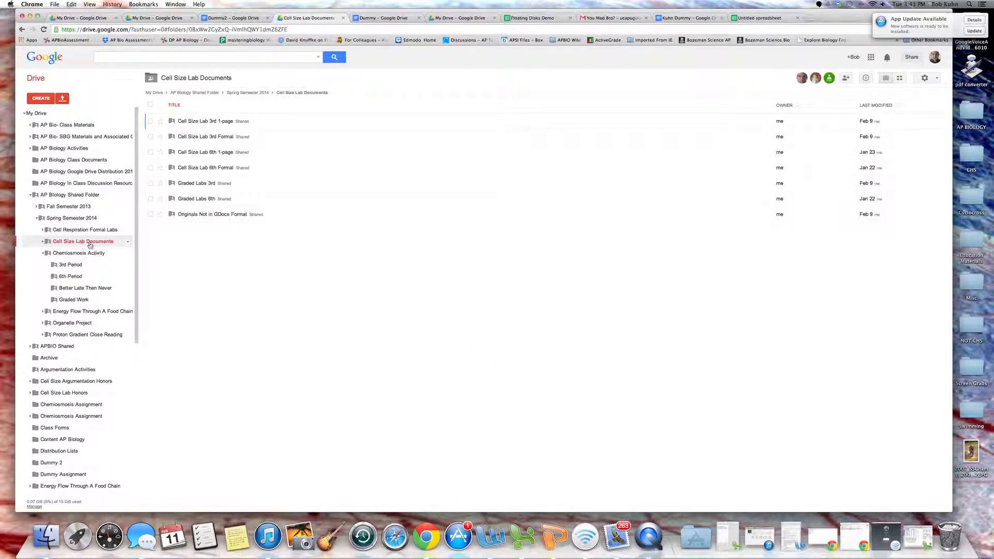
left_click(210, 215)
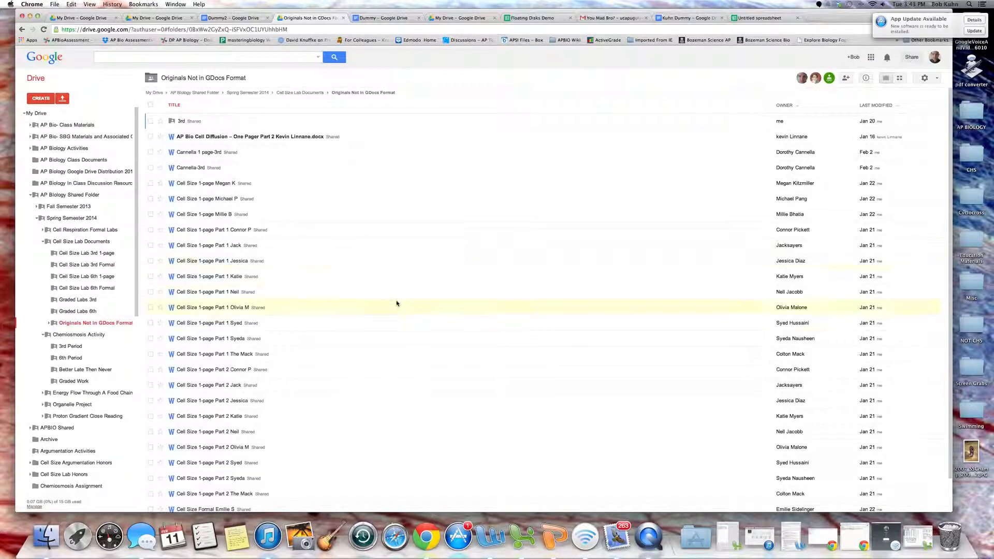
scroll(398, 304, "down", 2)
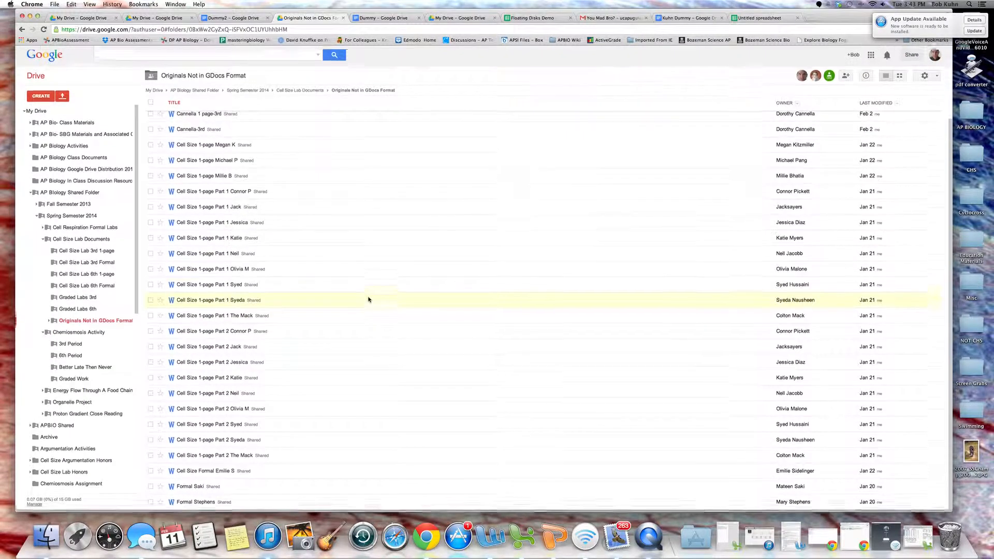
scroll(369, 300, "up", 2)
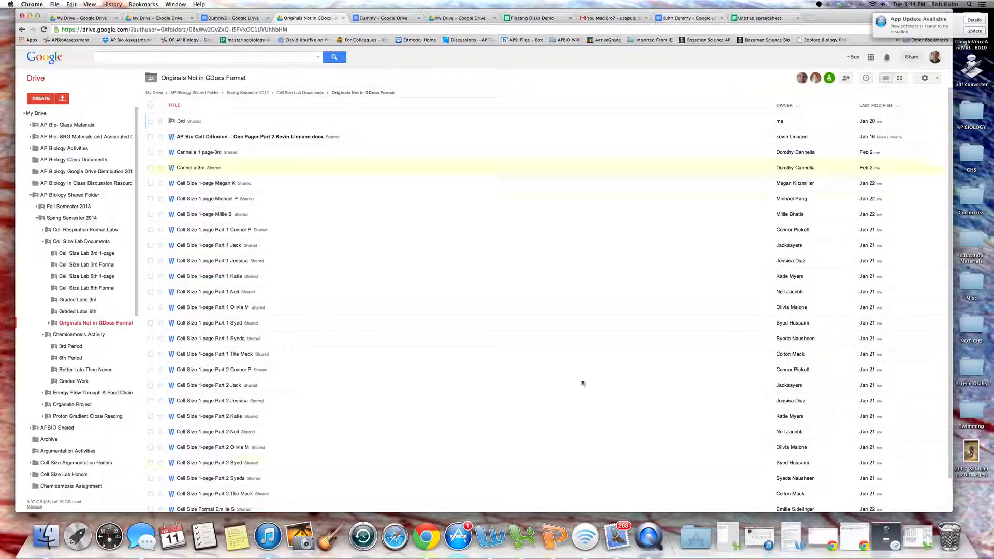
- Copy the entire text of the AP Biology Lac Schedule in Word, minimize it, and switch to the Dummy document in Chrome
left_click(501, 549)
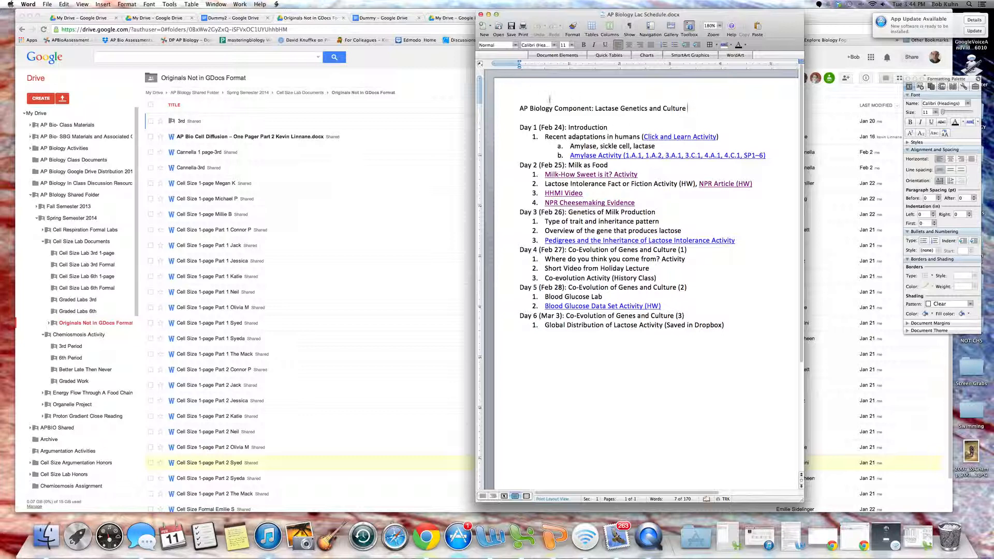
left_click_drag(519, 108, 725, 334)
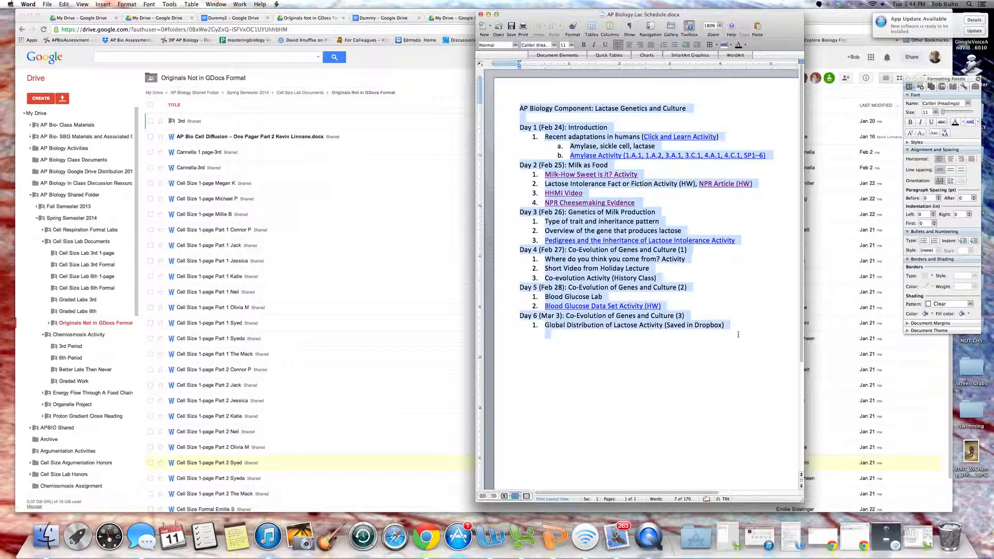
right_click(634, 271)
left_click(653, 297)
left_click(489, 15)
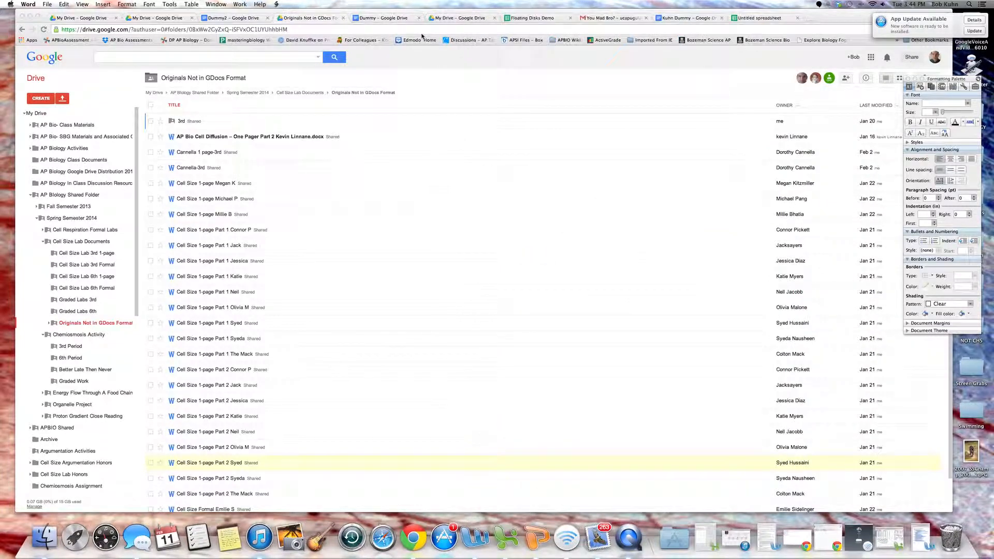
left_click(378, 19)
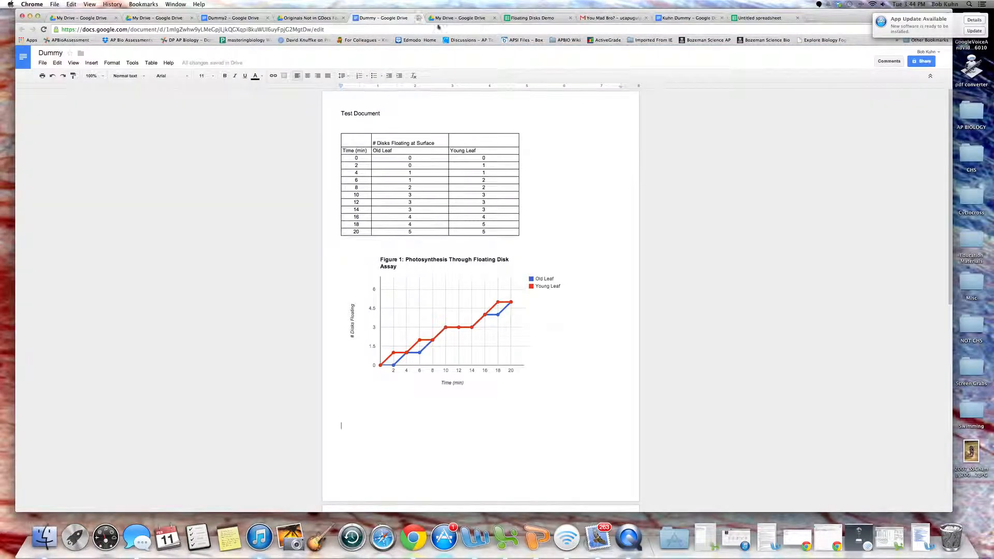
- Open the Google Drive home from the untitled spreadsheet and create a new blank document
left_click(690, 29)
left_click(696, 21)
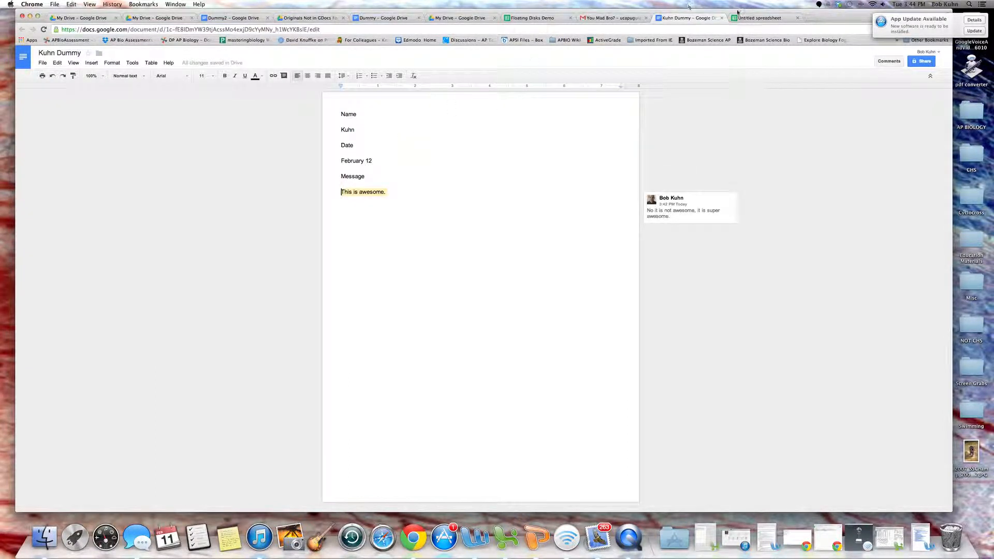
left_click(722, 17)
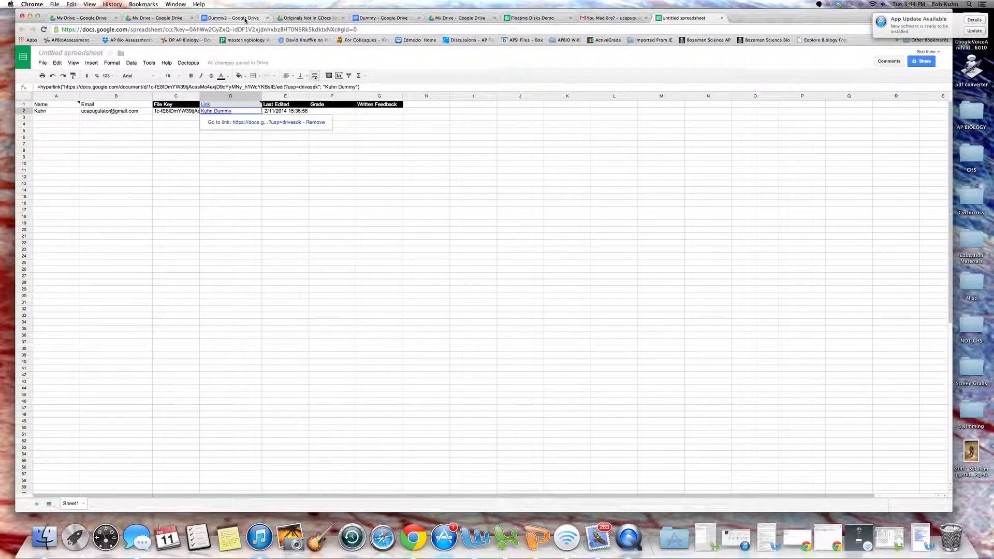
left_click(26, 62)
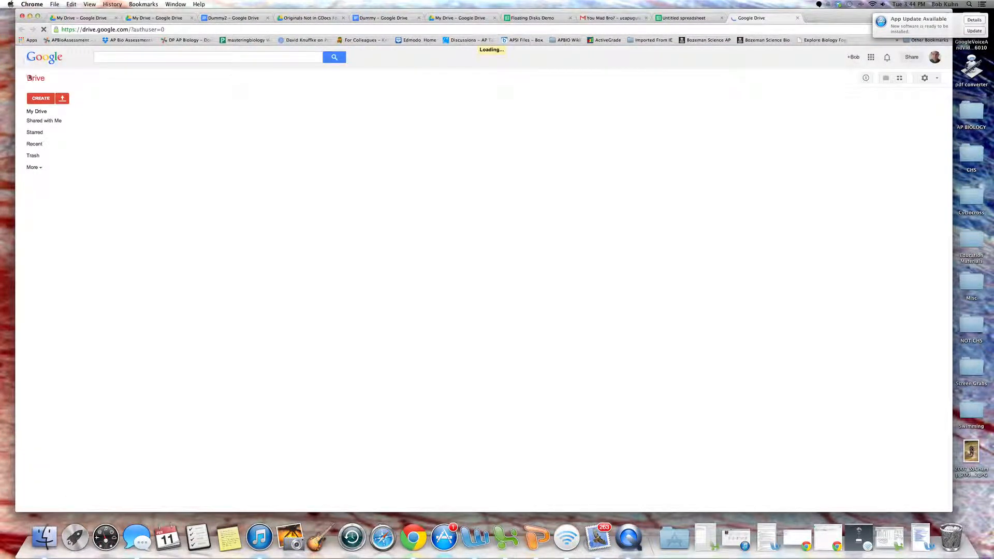
left_click(41, 98)
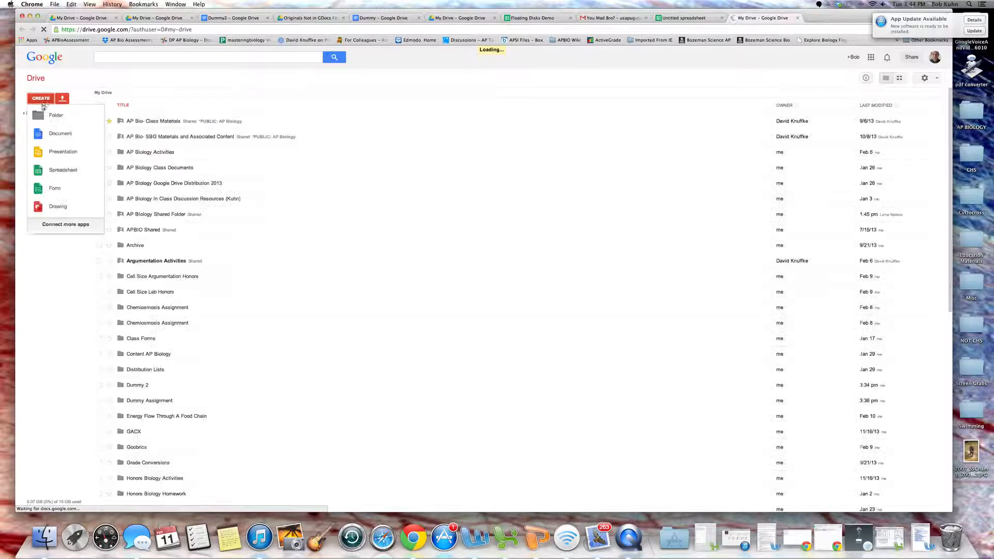
left_click(57, 136)
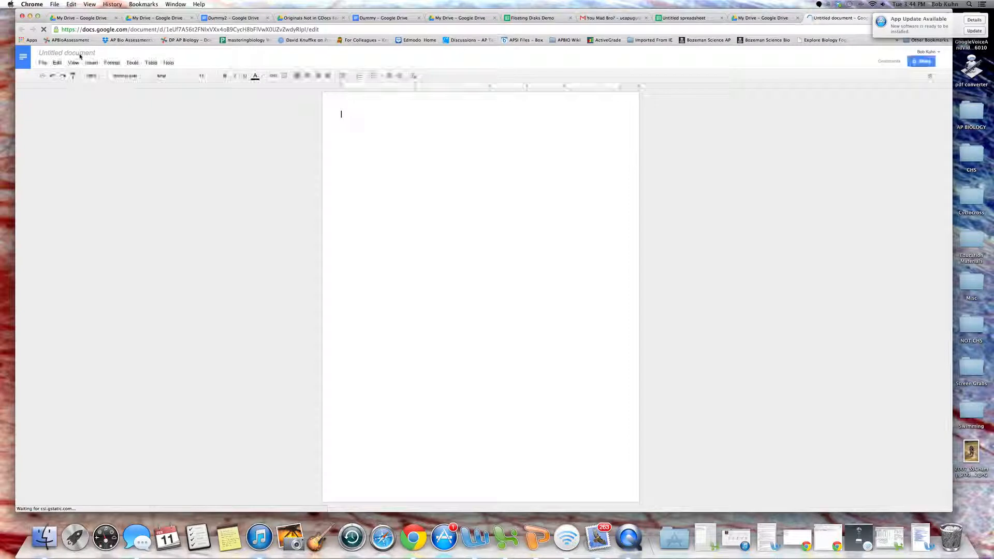
- Rename the new untitled document as Dummy 3
left_click(81, 53)
type("Dummy 3")
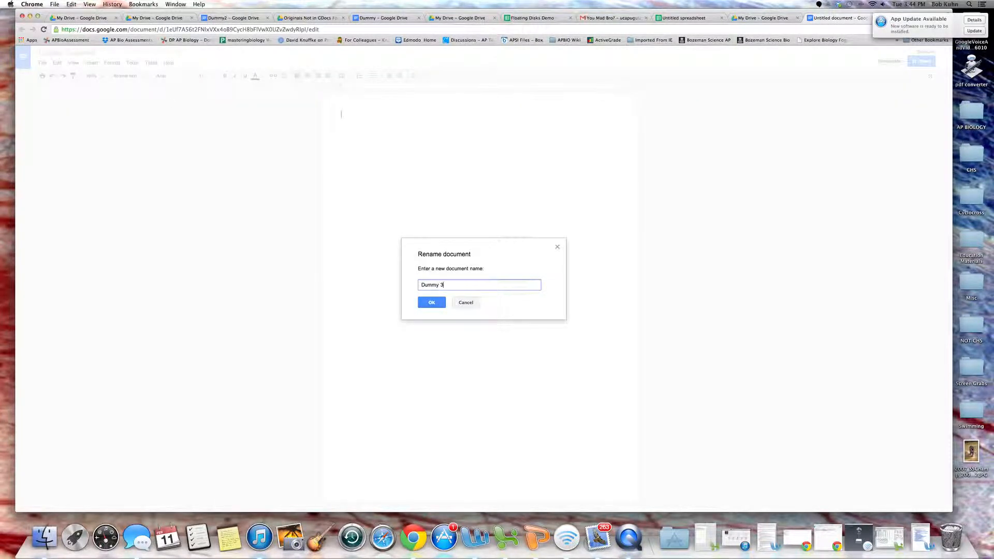
left_click(430, 301)
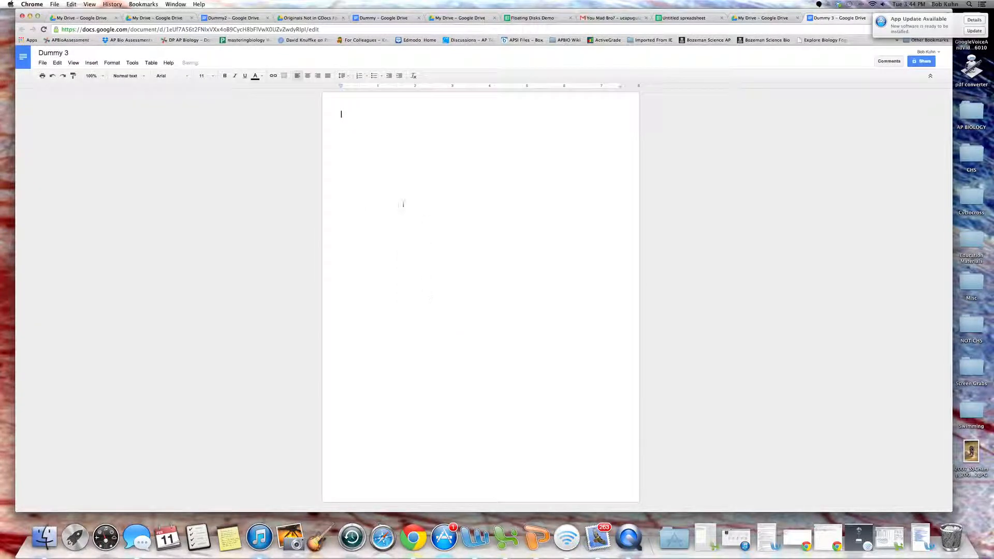
- Paste the schedule text copied from Word into Dummy 3 and close the document
right_click(357, 116)
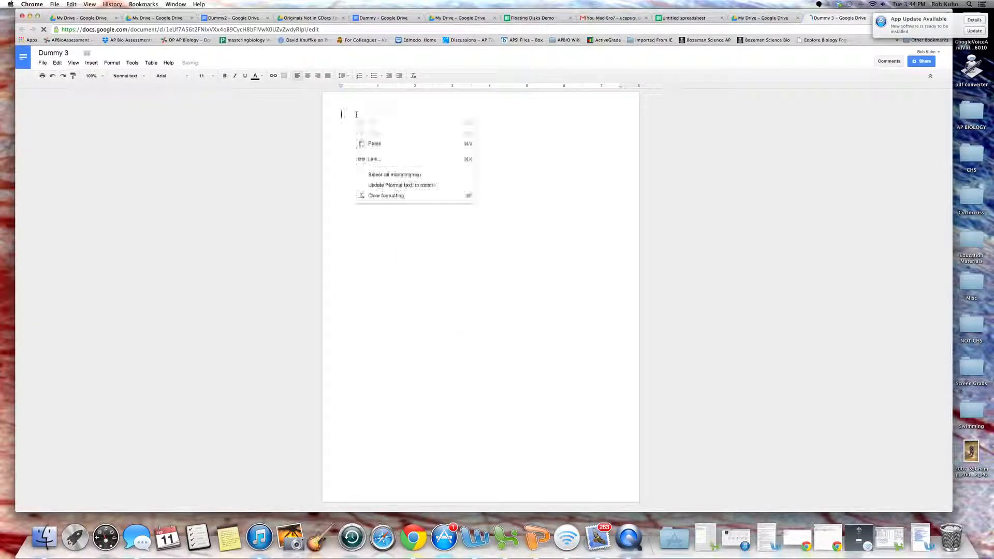
left_click(375, 146)
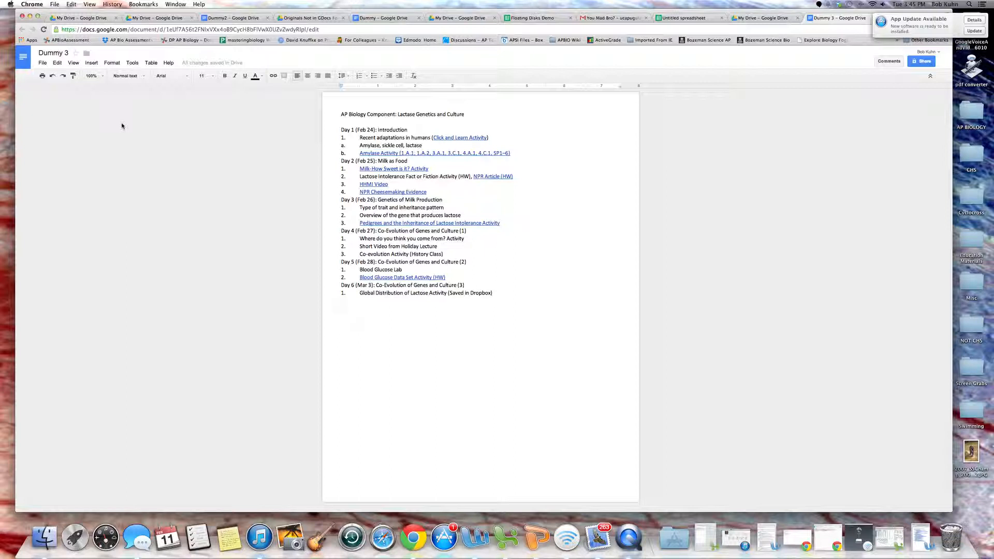
left_click_drag(852, 20, 829, 23)
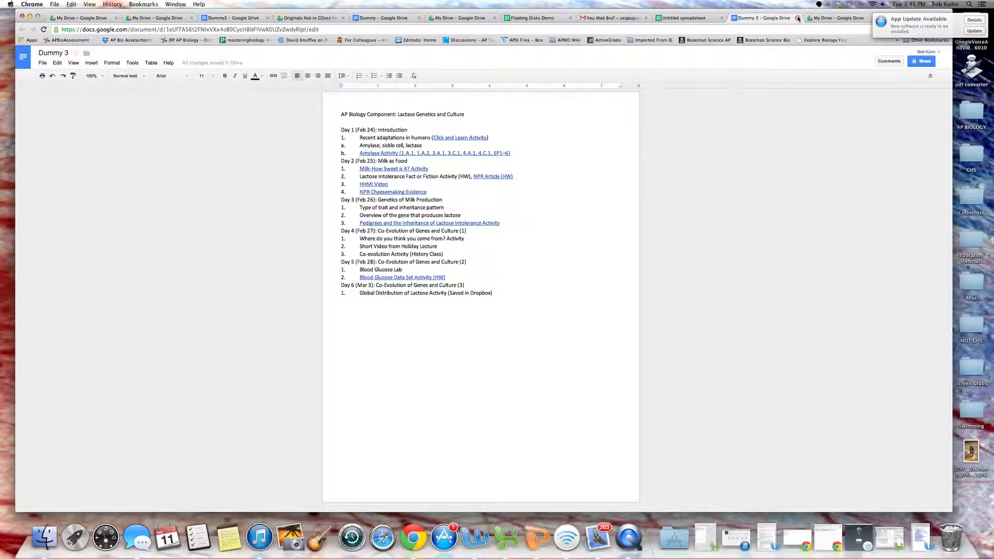
left_click(798, 19)
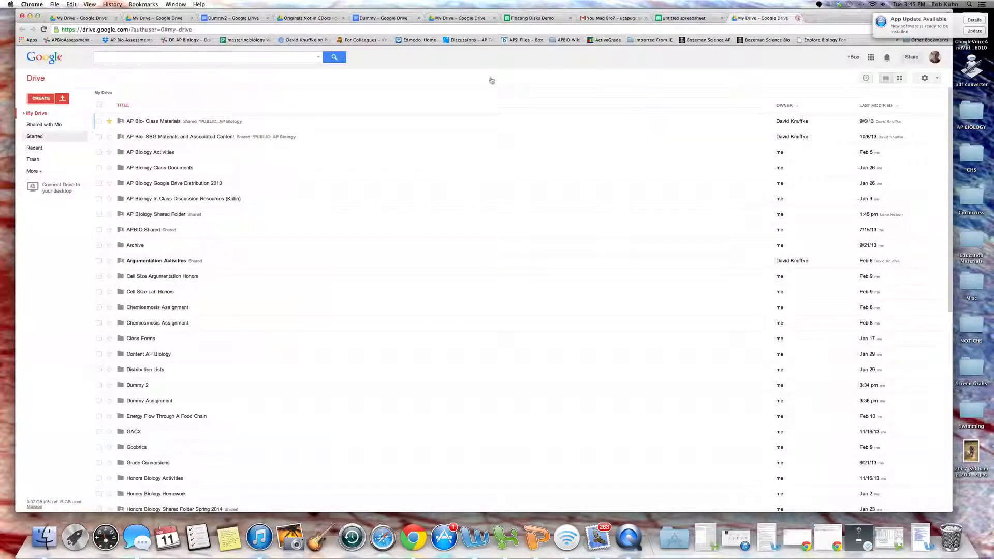
- Try to move Dummy 3 from My Drive to the Spring Semester 2014 folder inside AP Biology Shared Folder
scroll(223, 243, "down", 5)
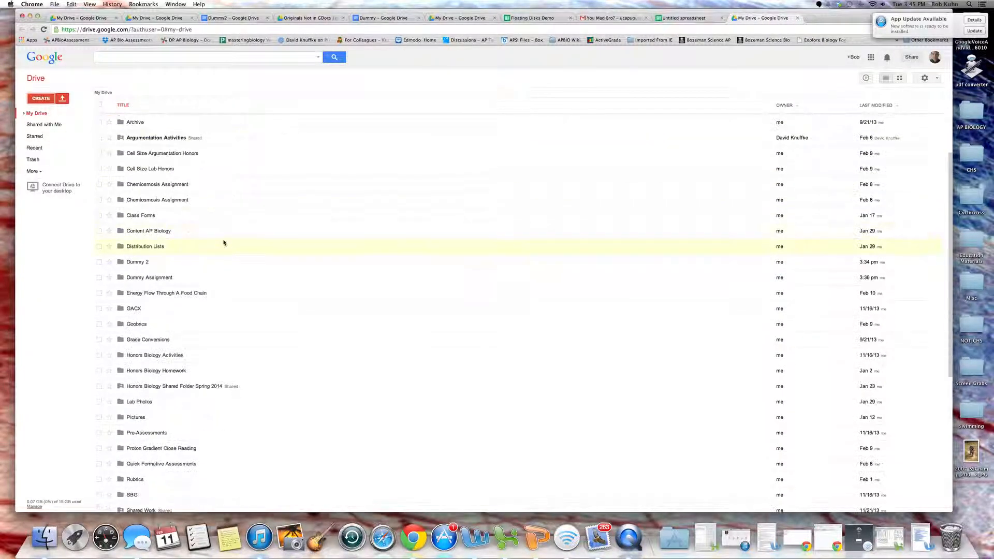
scroll(224, 243, "down", 3)
scroll(224, 243, "down", 4)
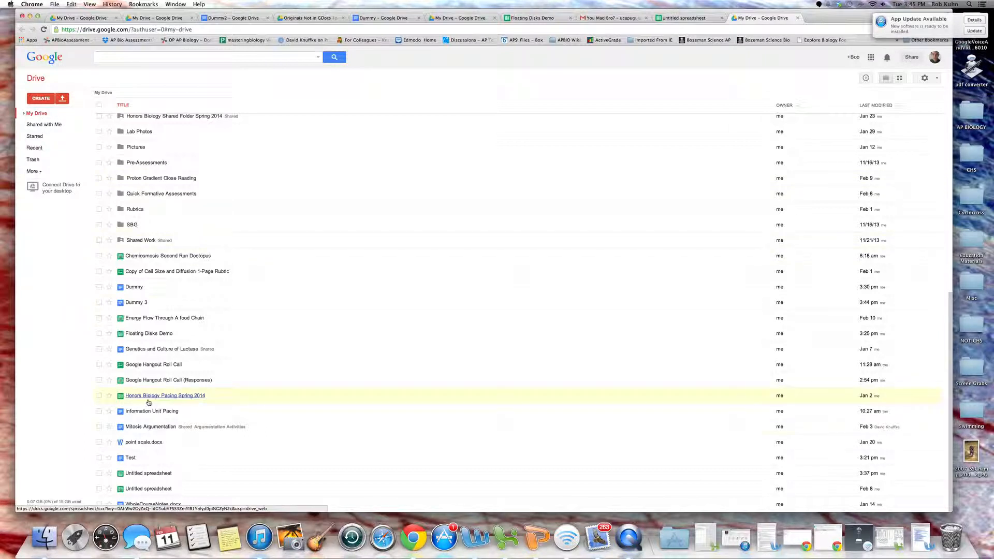
left_click(99, 303)
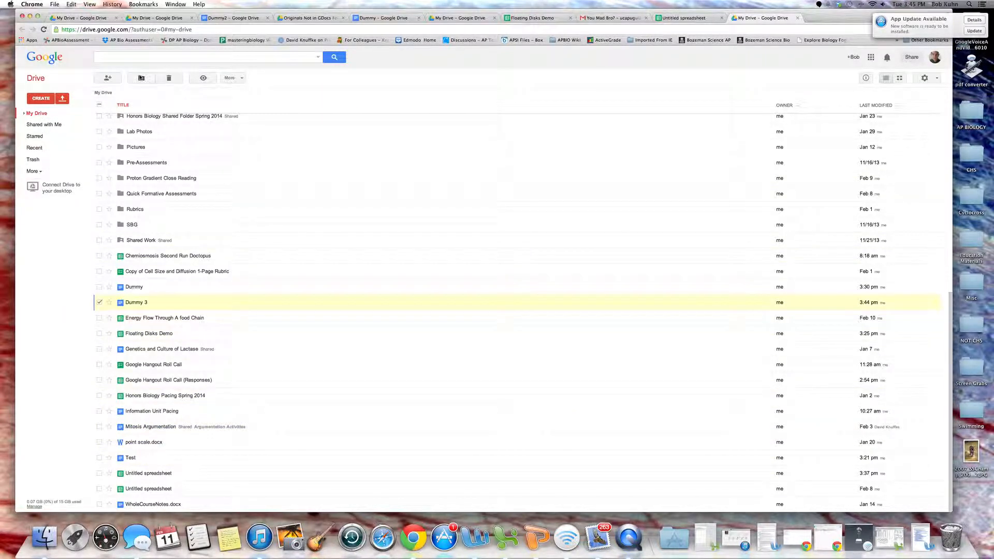
left_click(140, 77)
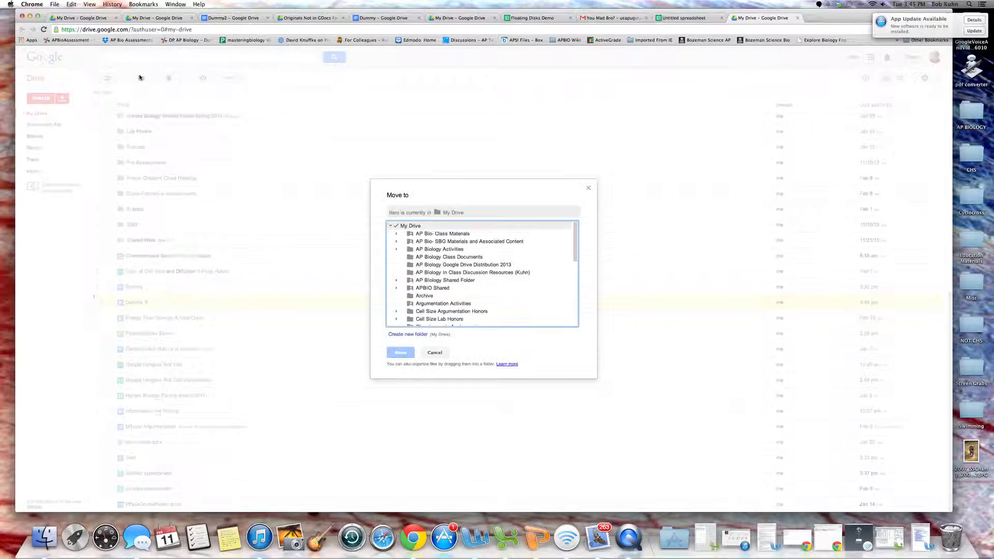
left_click(452, 282)
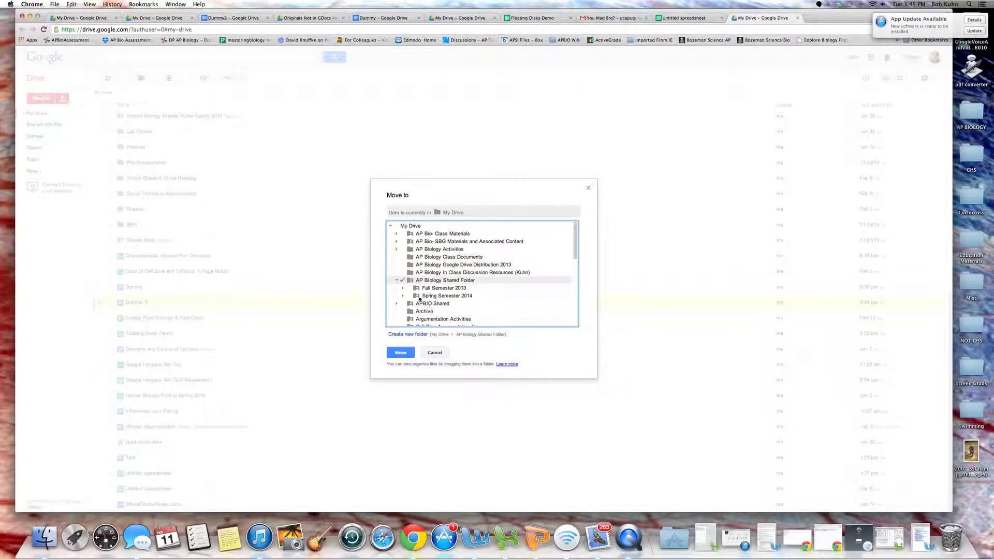
left_click(419, 298)
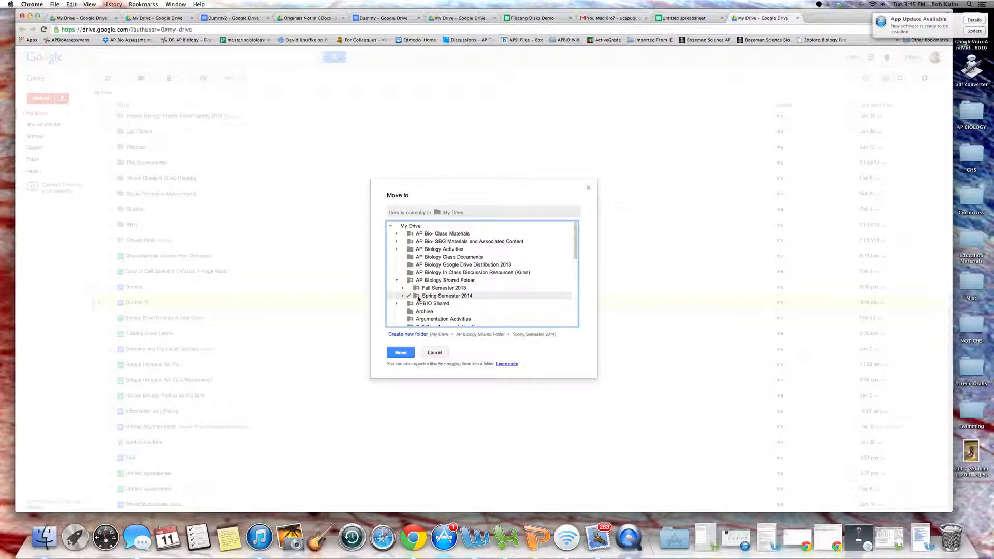
left_click(406, 357)
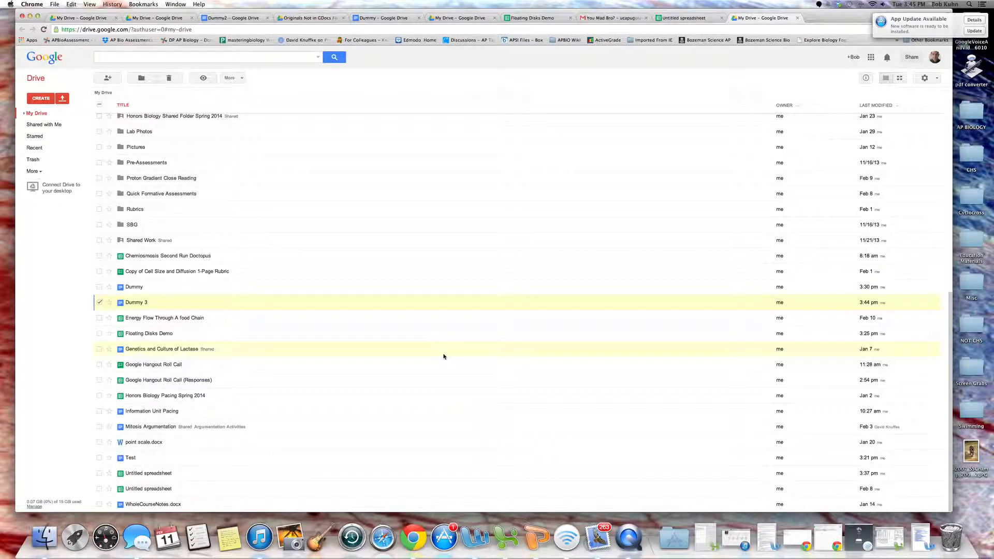